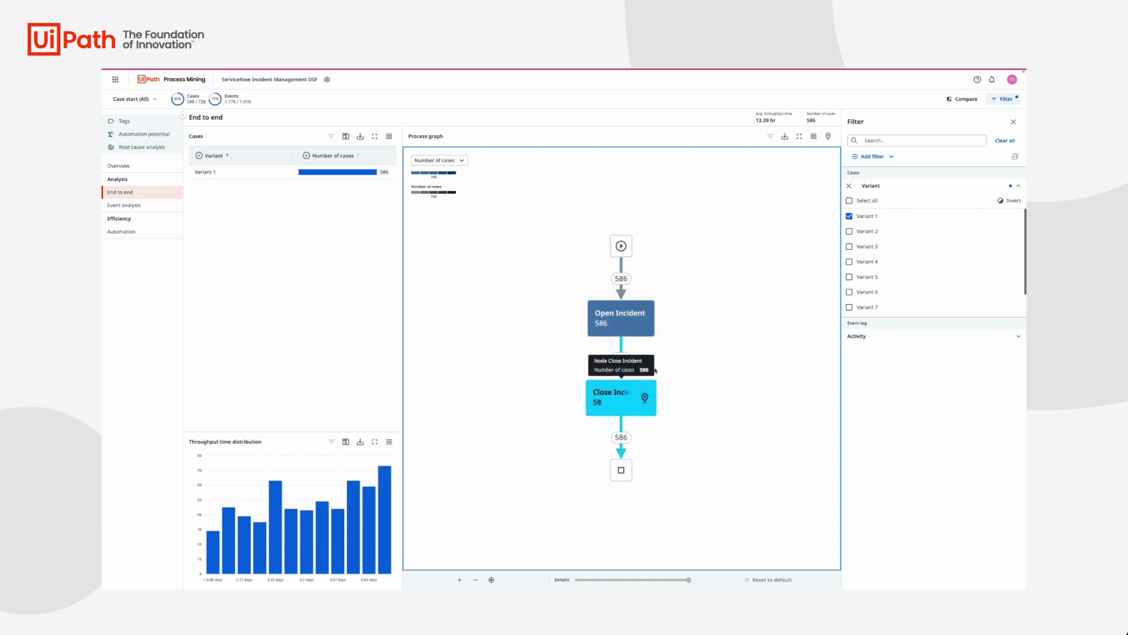
Step: Add Variant 2 to the case filter alongside Variant 1, covering 642 cases
click(850, 232)
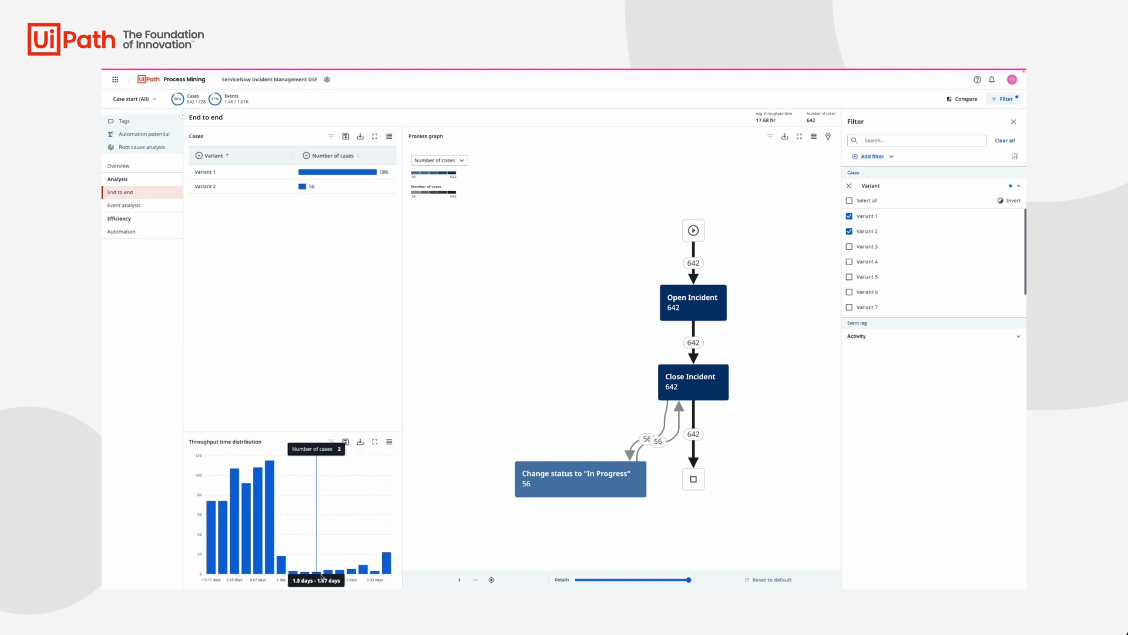
click(307, 158)
Step: Show average throughput time per variant: Variant 1 13.39 hours, Variant 2 2.6 days
click(335, 221)
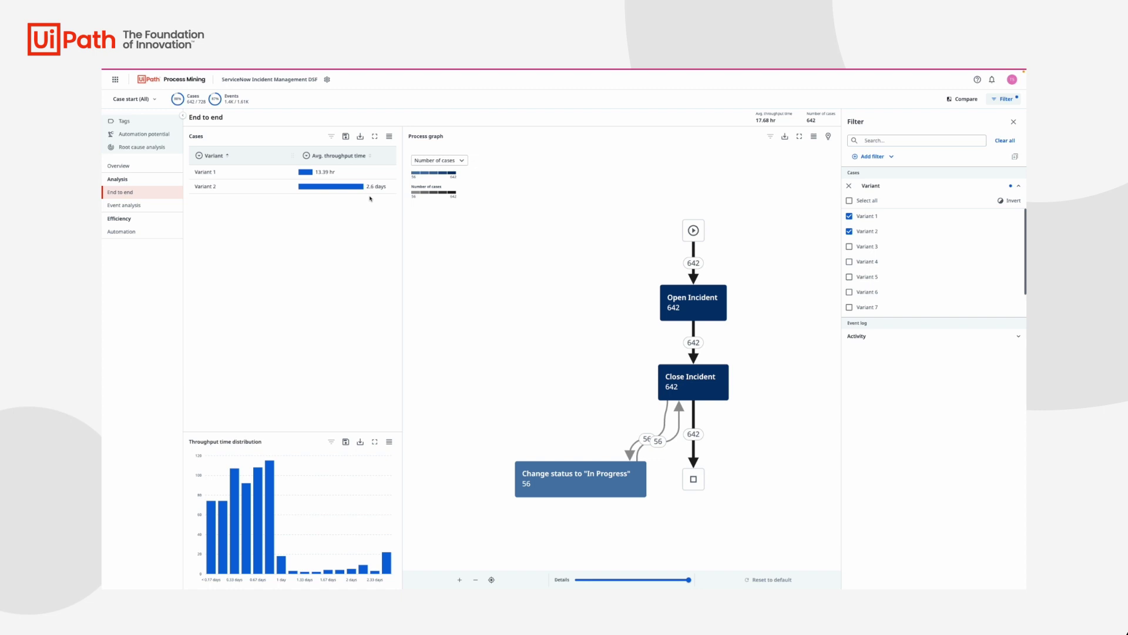
Step: Group Variant 2's Change status to 'In Progress' events by event detail: missing followup 46, not resolved 10
click(848, 217)
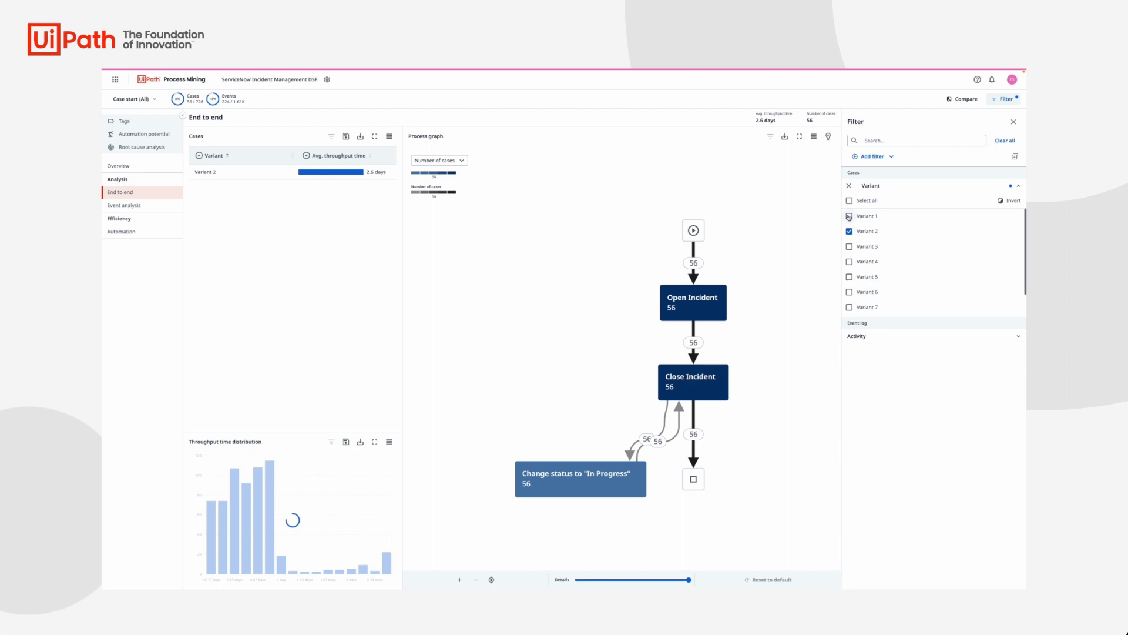
click(144, 205)
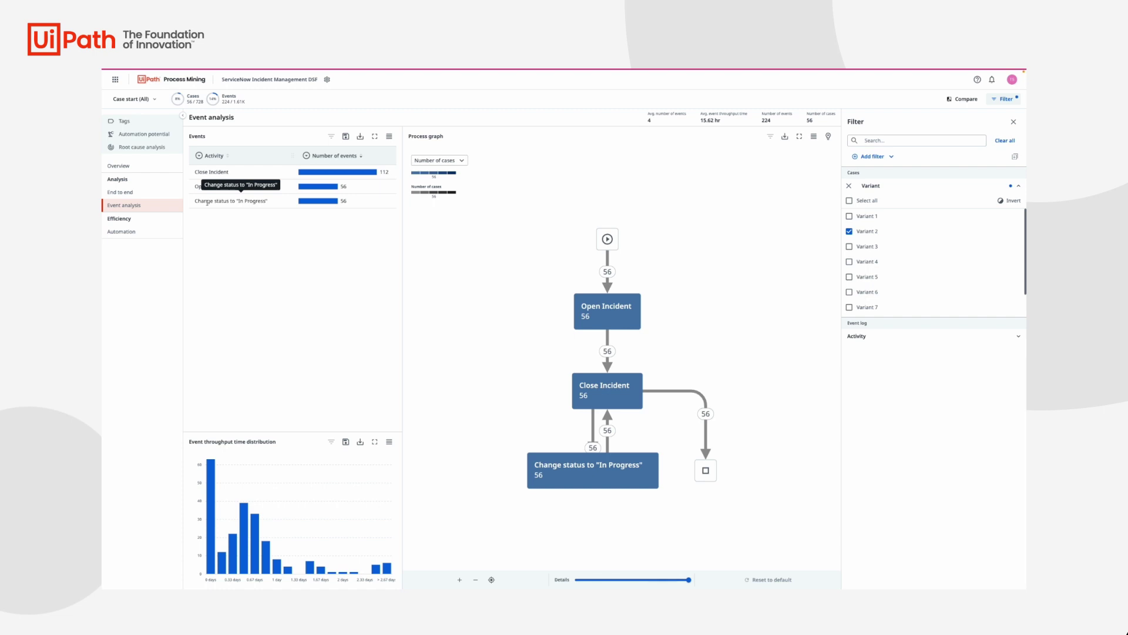
right_click(207, 202)
click(223, 213)
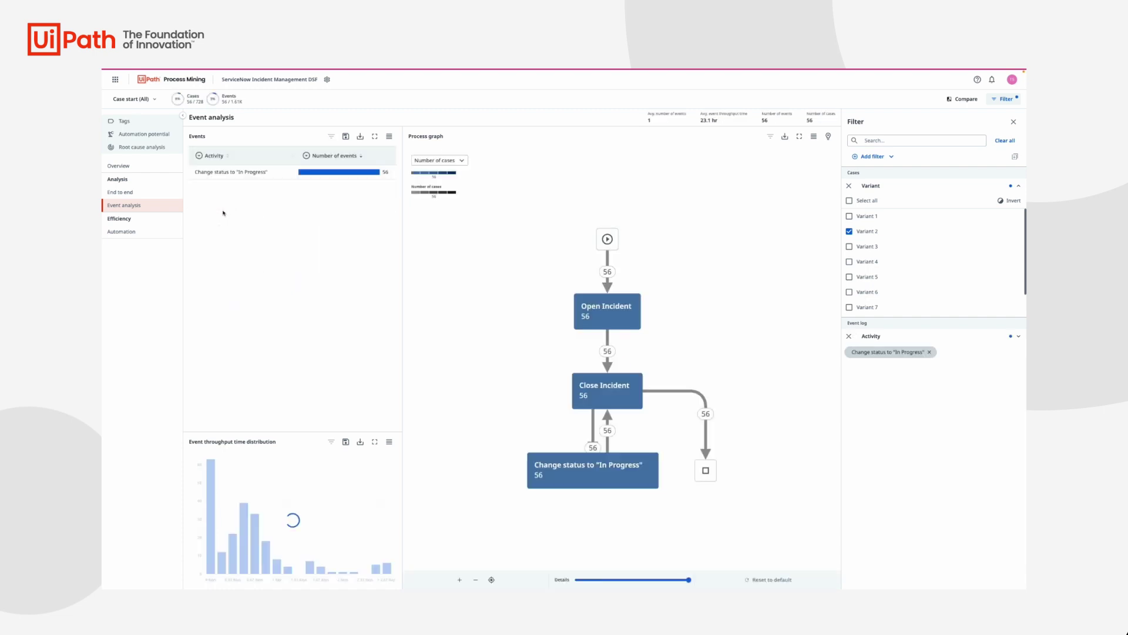
click(214, 156)
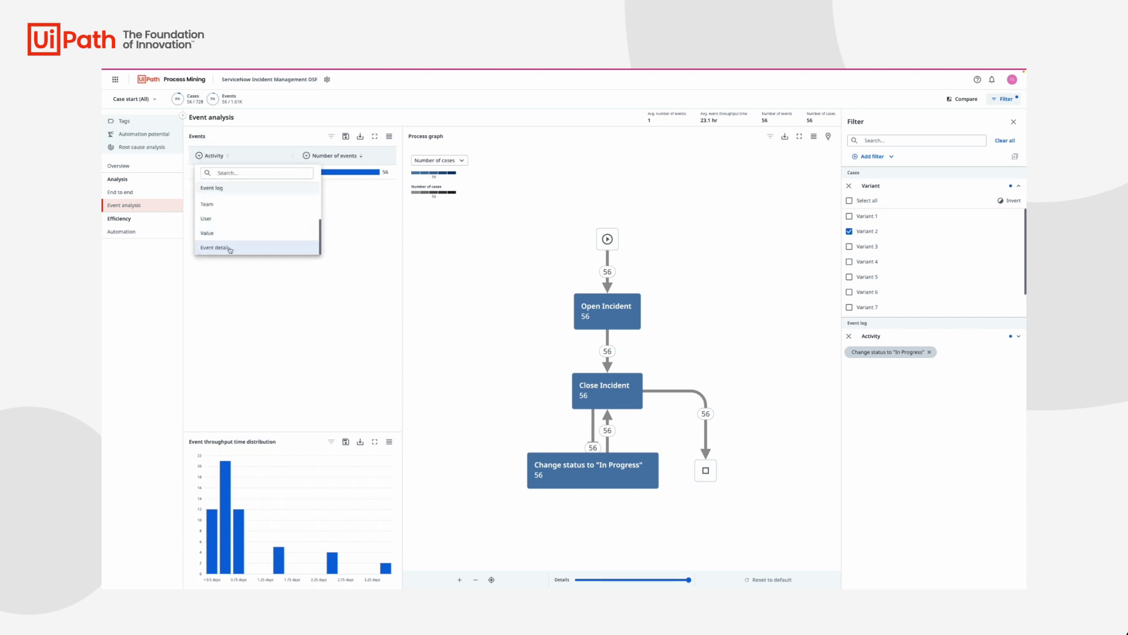
click(229, 250)
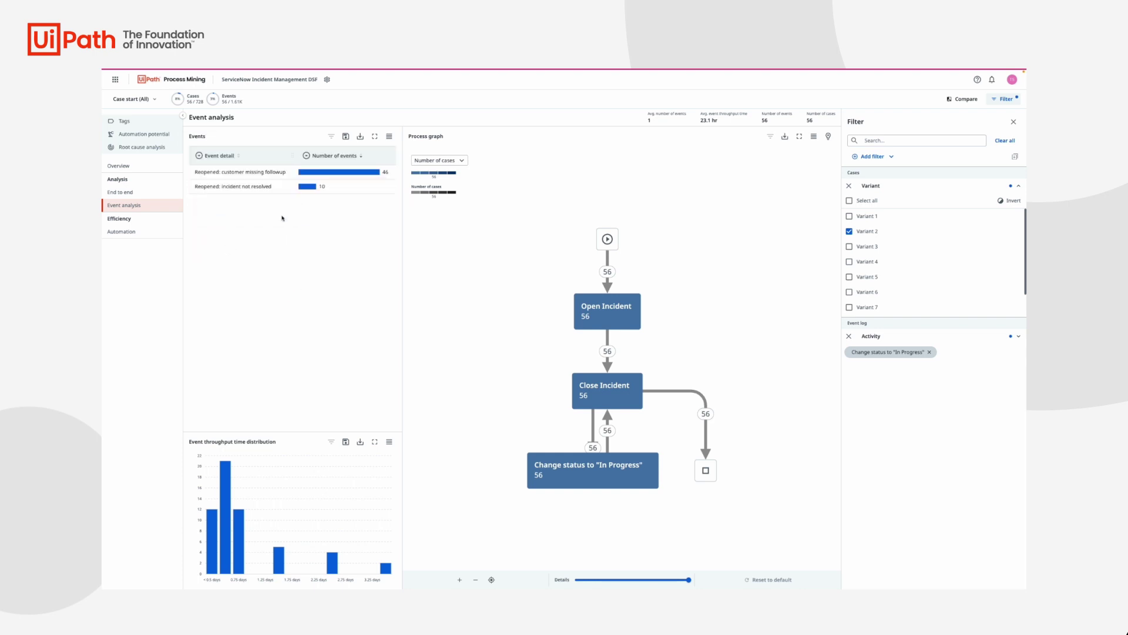